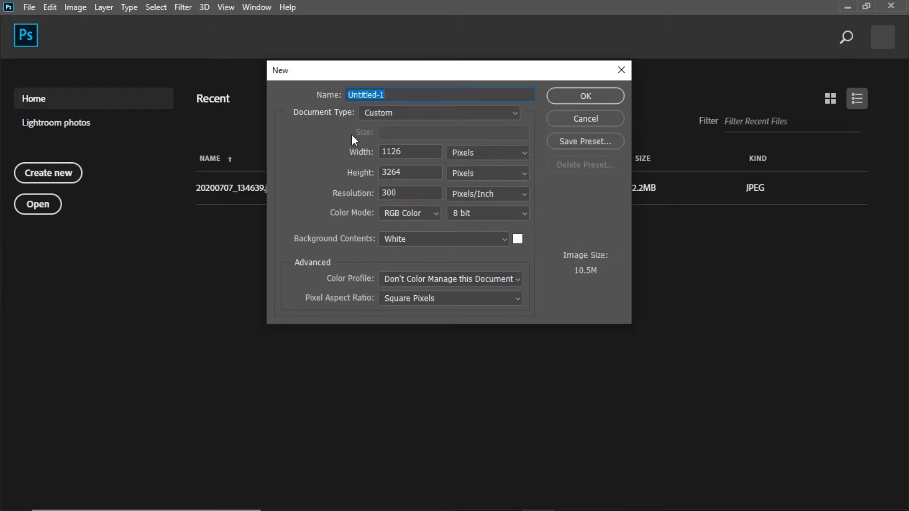
- Create a new document named ramera Raw, 2611 pixels wide and 3264 pixels high, at 300 pixels per inch
{"action": "key", "text": "BackSpace"}
{"action": "left_click", "coordinate": [391, 156]}
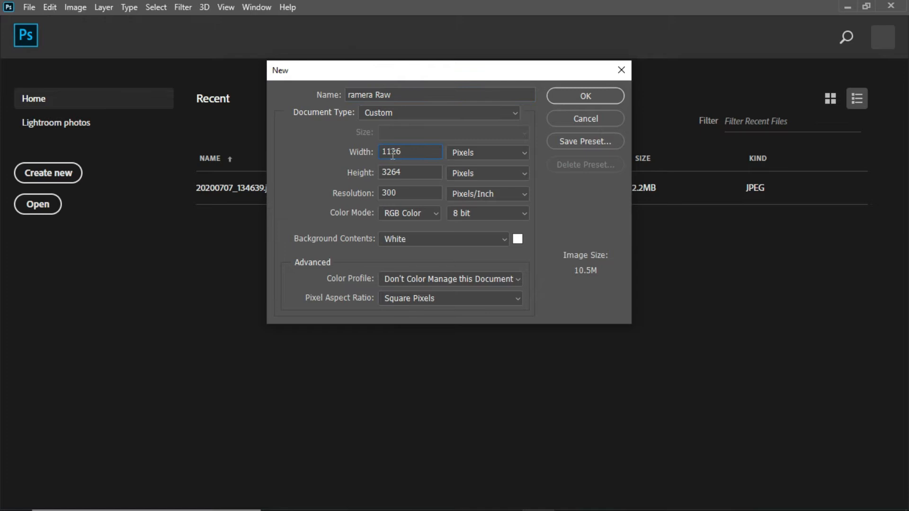
{"action": "key", "text": "BackSpace"}
{"action": "key", "text": "BackSpace"}
{"action": "key", "text": "End"}
{"action": "type", "text": "11"}
{"action": "left_click", "coordinate": [586, 97]}
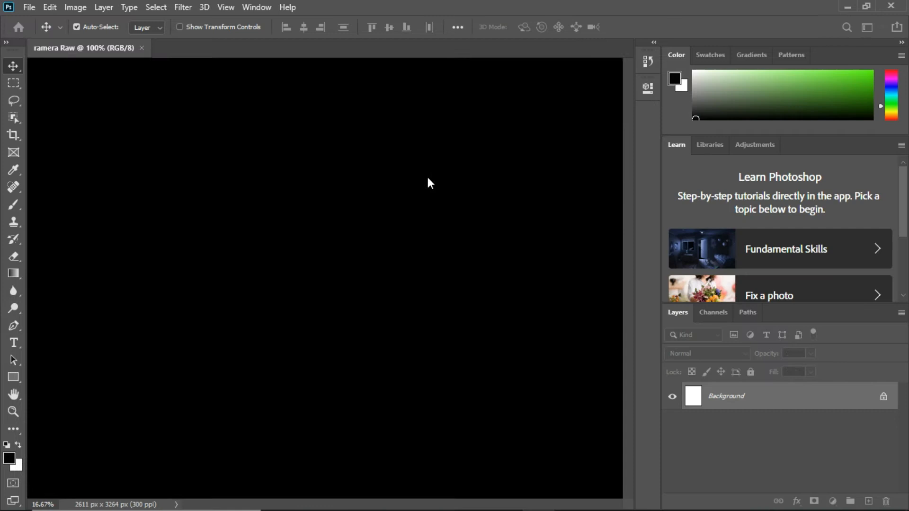
- Switch to the desktop and check the pixel dimensions of the RAW image in its file properties
{"action": "left_click", "coordinate": [844, 6]}
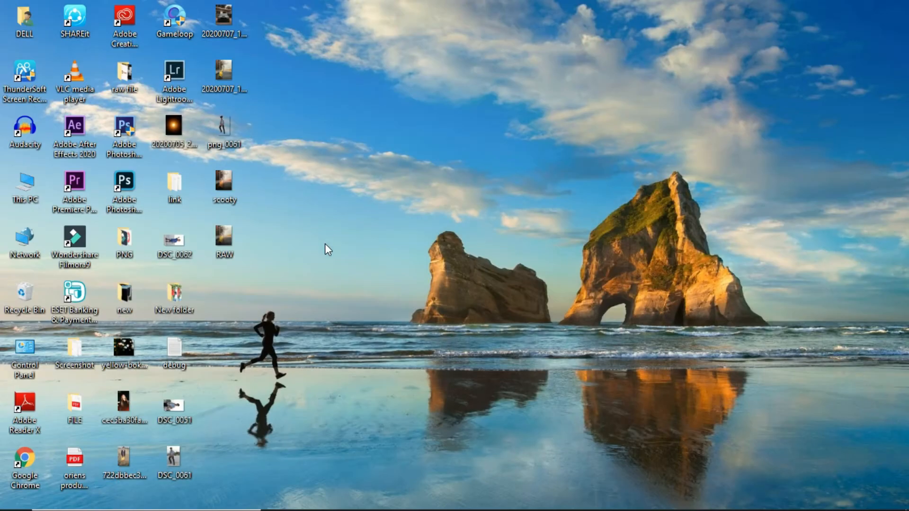
{"action": "right_click", "coordinate": [226, 237]}
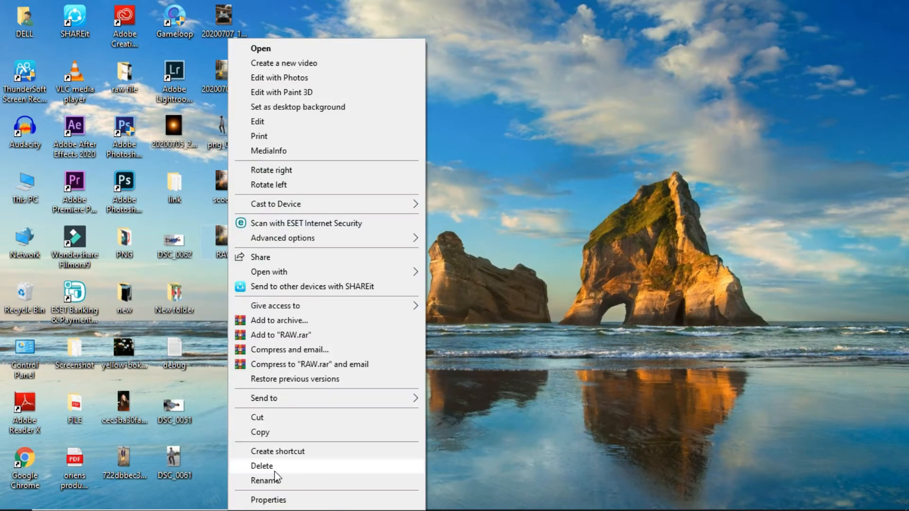
{"action": "left_click", "coordinate": [281, 498]}
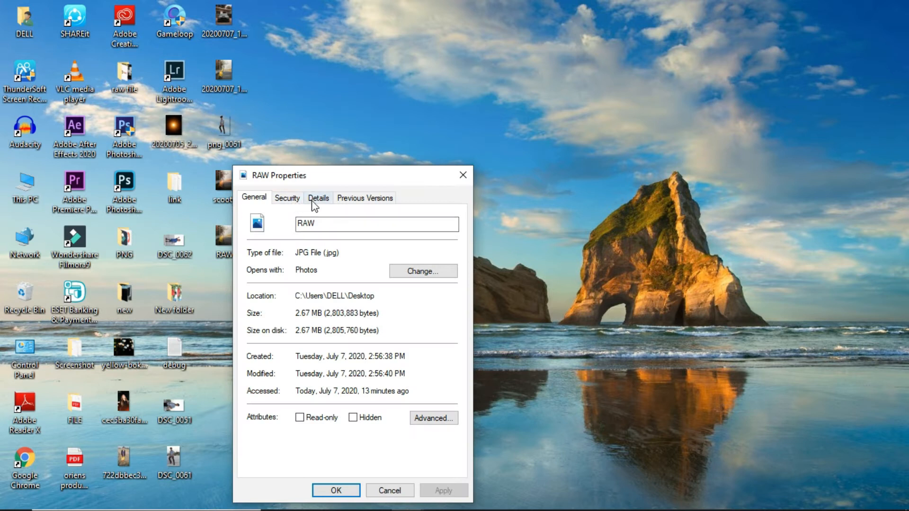
{"action": "left_click", "coordinate": [317, 198]}
{"action": "scroll", "coordinate": [326, 437], "scroll_direction": "down", "scroll_amount": 3}
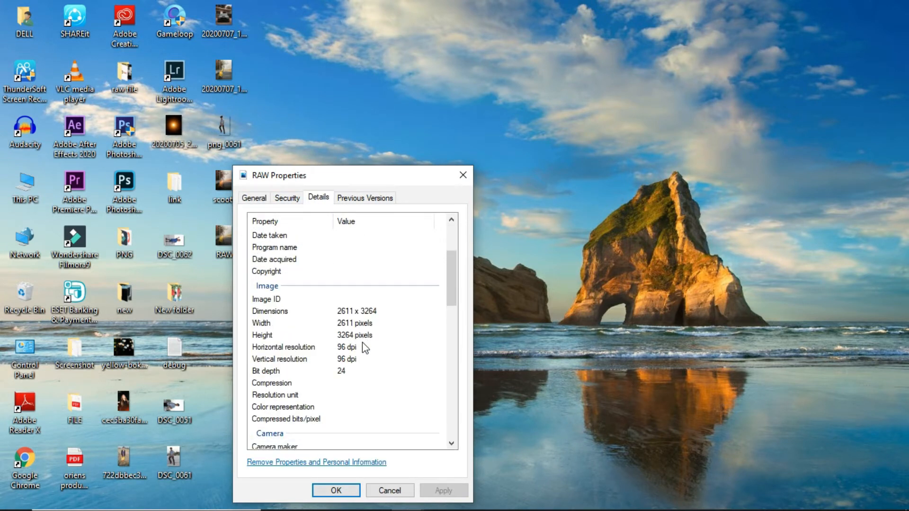
{"action": "left_click", "coordinate": [338, 490]}
- Place the RAW image from the desktop into the new document and rasterize its layer
{"action": "left_click_drag", "start_coordinate": [225, 241], "coordinate": [316, 244]}
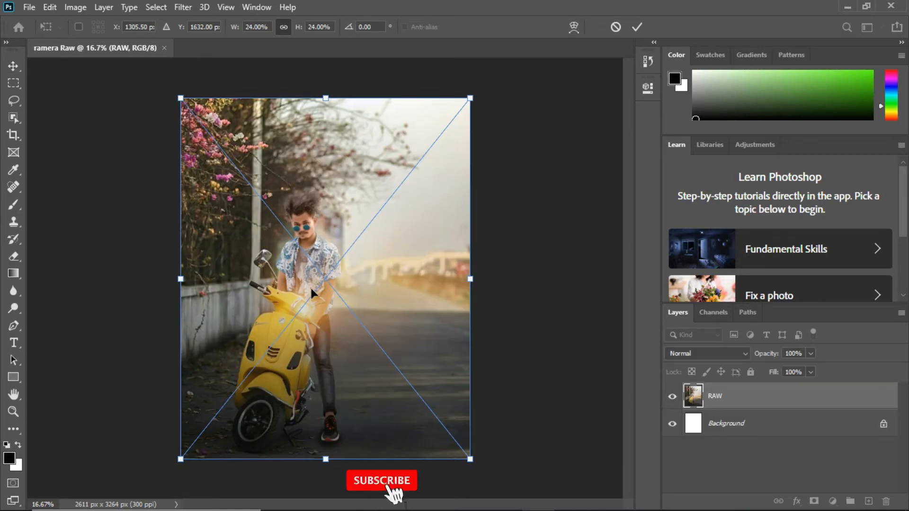
{"action": "right_click", "coordinate": [13, 66]}
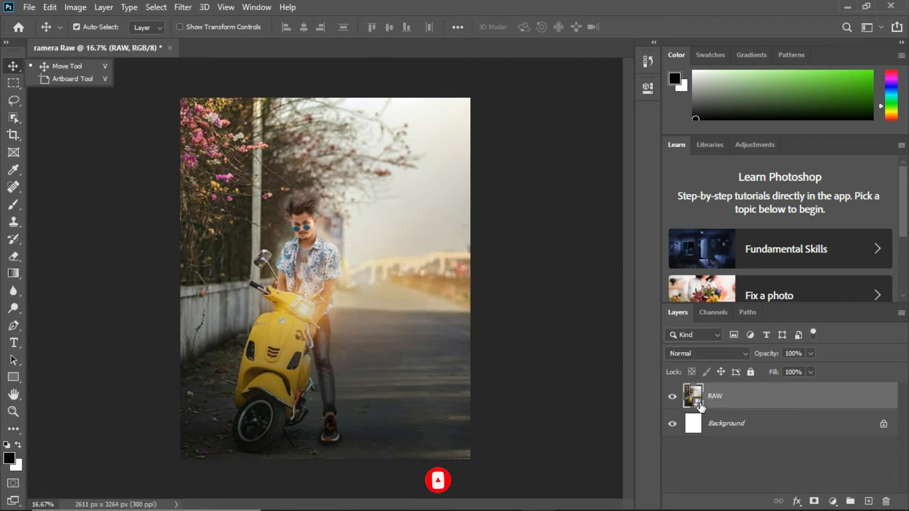
{"action": "right_click", "coordinate": [727, 398]}
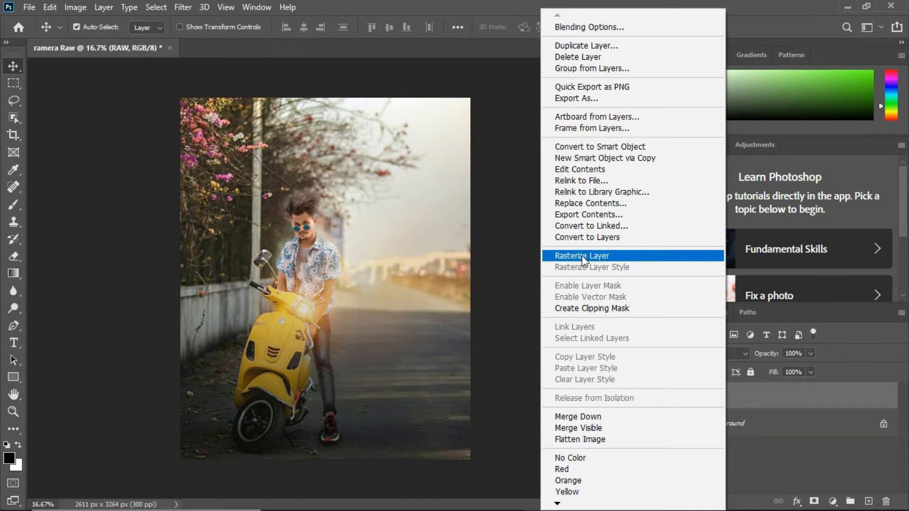
{"action": "left_click", "coordinate": [597, 256]}
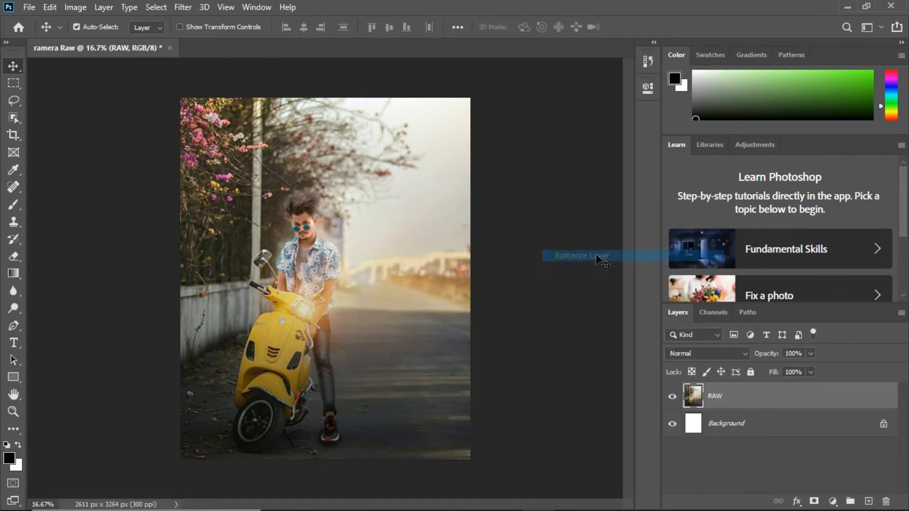
{"action": "left_click", "coordinate": [182, 7]}
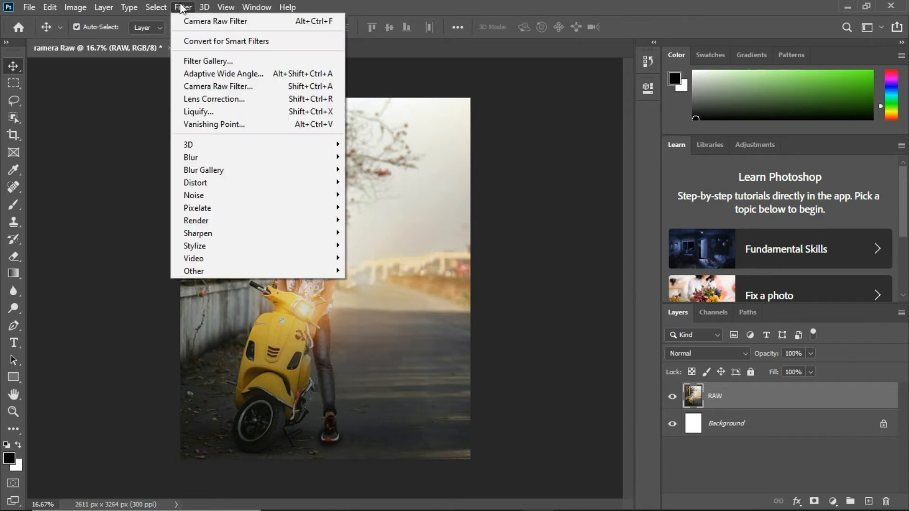
{"action": "left_click", "coordinate": [414, 116]}
{"action": "key", "text": "ctrl"}
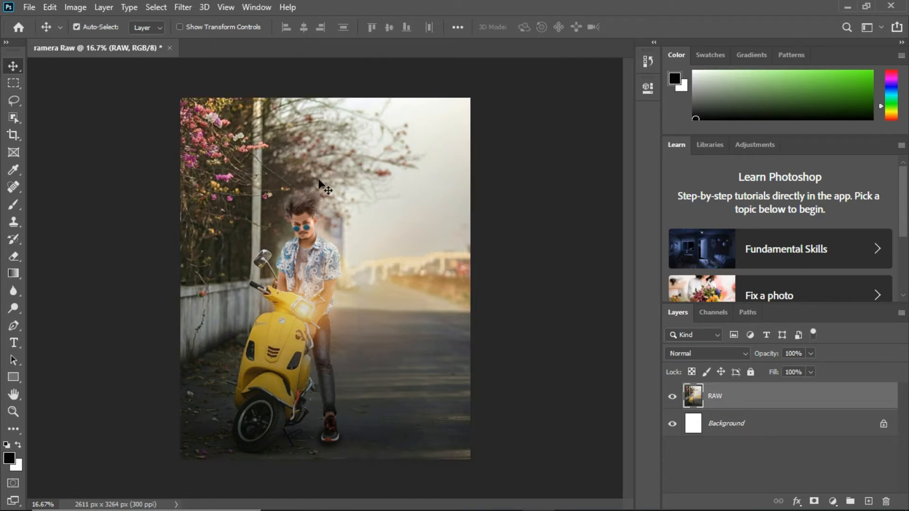
- Open the Camera Raw Filter on the RAW layer and set Temperature to +2, Tint to +4 and Exposure to +0.15
{"action": "left_click", "coordinate": [183, 7]}
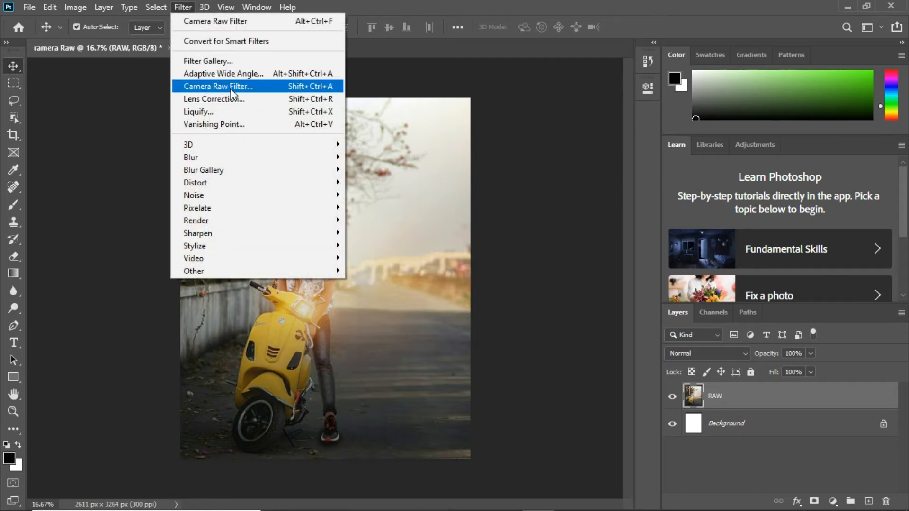
{"action": "left_click", "coordinate": [208, 89]}
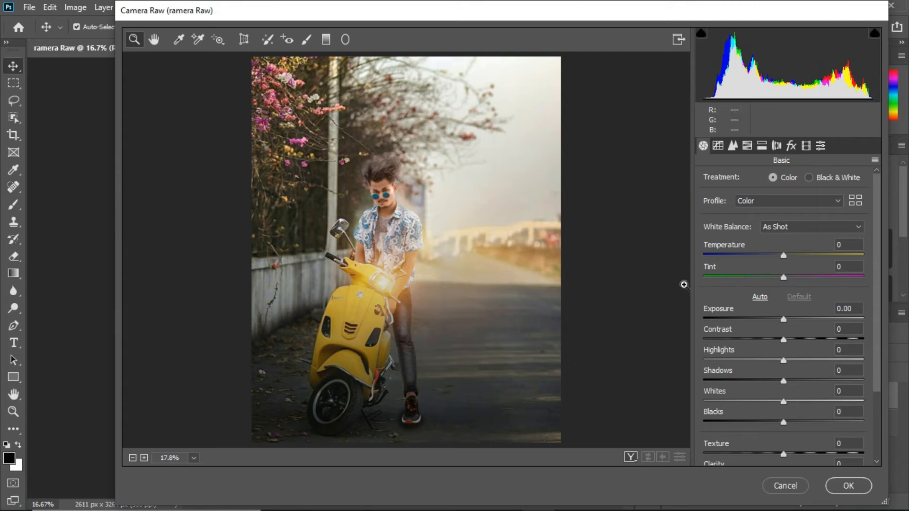
{"action": "left_click", "coordinate": [783, 258]}
{"action": "left_click_drag", "start_coordinate": [784, 278], "coordinate": [786, 282]}
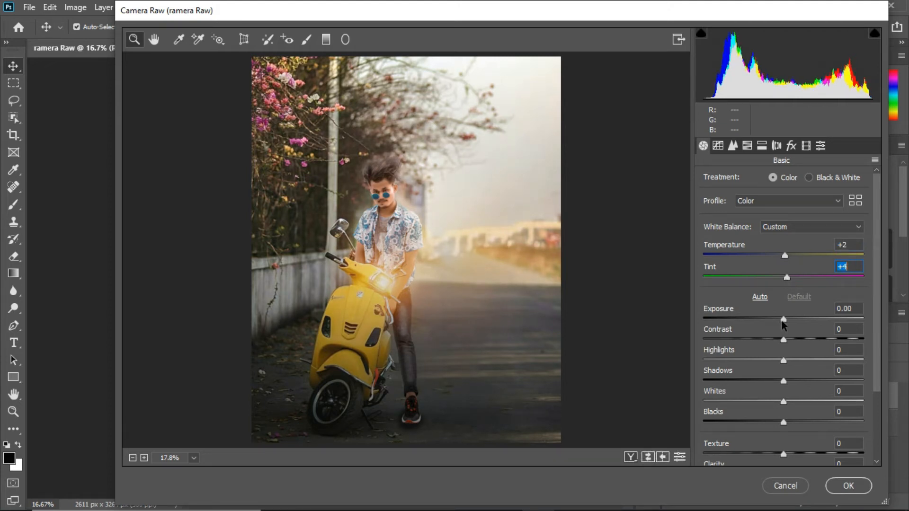
{"action": "left_click_drag", "start_coordinate": [785, 324], "coordinate": [788, 323]}
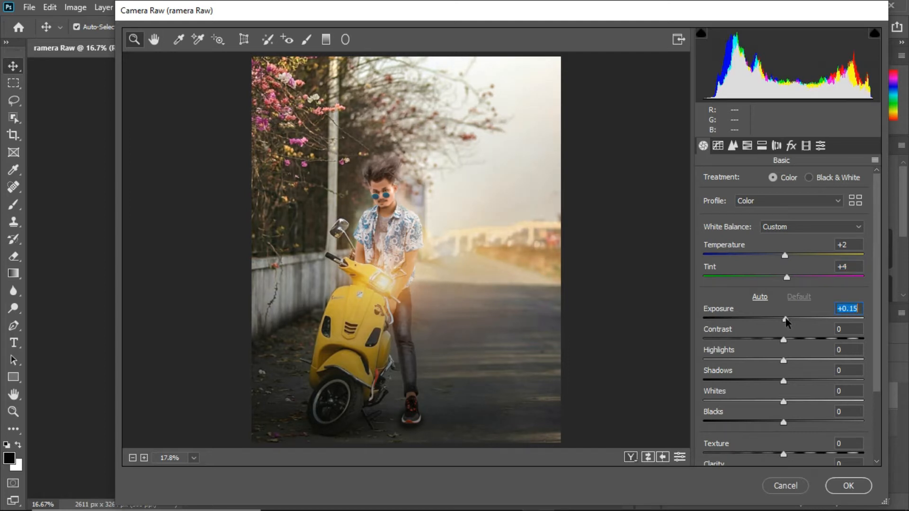
- Set Highlights to +20, Shadows +16, Whites +12, Blacks -20, Texture +20, Clarity +10, Vibrance +14 and Saturation -10
{"action": "left_click_drag", "start_coordinate": [784, 362], "coordinate": [770, 428]}
{"action": "scroll", "coordinate": [771, 428], "scroll_direction": "down", "scroll_amount": 1}
{"action": "left_click_drag", "start_coordinate": [783, 390], "coordinate": [775, 456]}
{"action": "scroll", "coordinate": [790, 411], "scroll_direction": "down", "scroll_amount": 1}
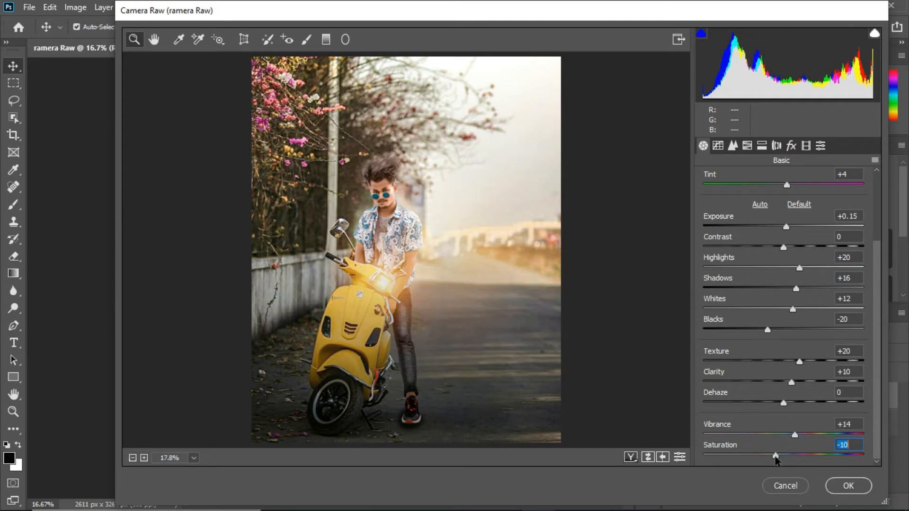
- Set the HSL hue of Reds to -2, Yellows to -80, Blues to -75, and Purples and Magentas to -100
{"action": "left_click", "coordinate": [751, 148]}
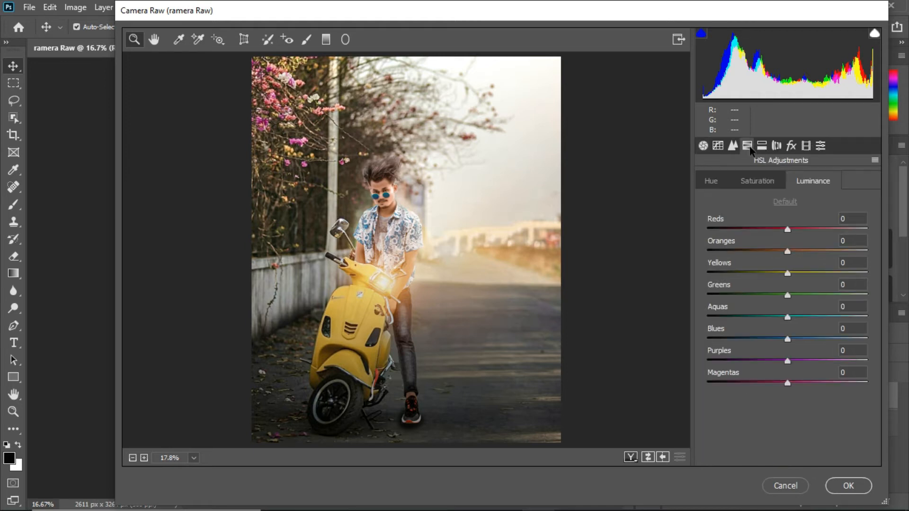
{"action": "left_click", "coordinate": [717, 178]}
{"action": "left_click_drag", "start_coordinate": [789, 231], "coordinate": [786, 231]}
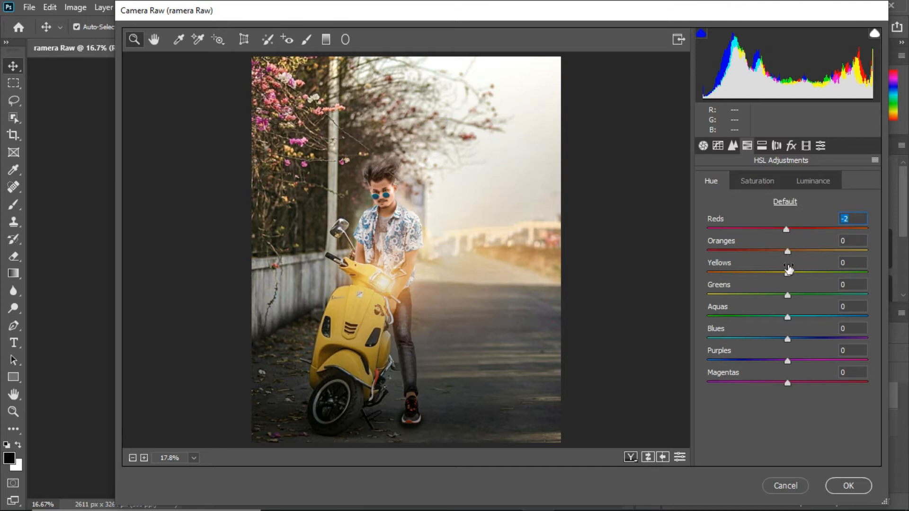
{"action": "left_click_drag", "start_coordinate": [788, 277], "coordinate": [723, 280]}
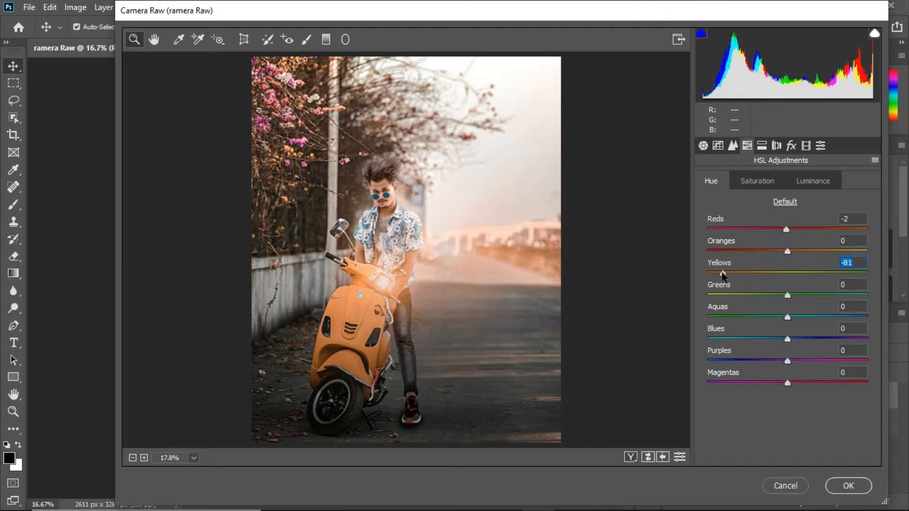
{"action": "left_click_drag", "start_coordinate": [723, 276], "coordinate": [724, 276]}
{"action": "left_click_drag", "start_coordinate": [787, 340], "coordinate": [743, 340]}
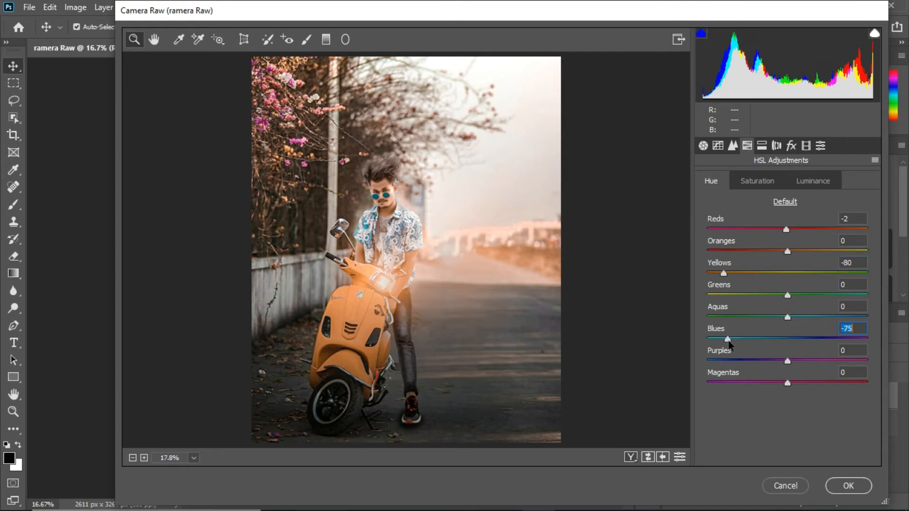
{"action": "left_click_drag", "start_coordinate": [787, 361], "coordinate": [693, 362]}
{"action": "left_click_drag", "start_coordinate": [787, 382], "coordinate": [701, 383]}
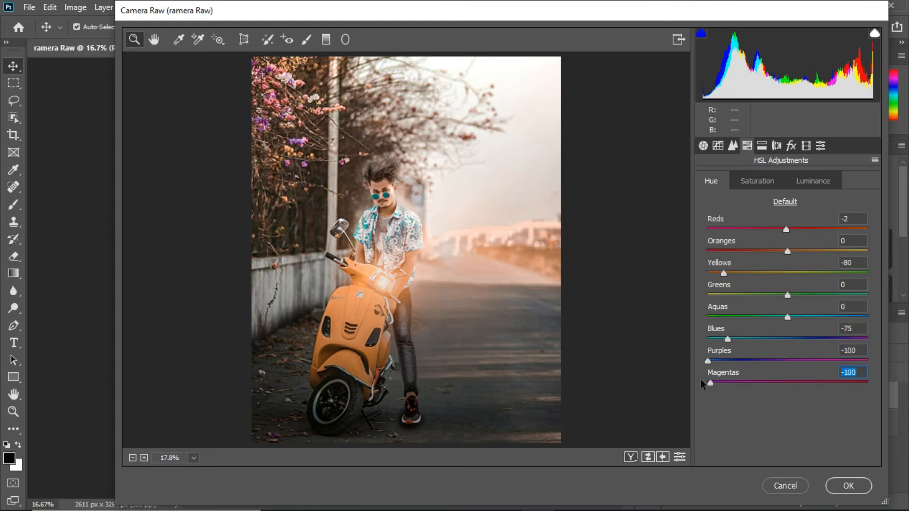
- Set the HSL saturation of Purples, Magentas and Greens to -100, Blues to +25, Yellows to +10, Oranges to +4 and Reds to +3
{"action": "left_click", "coordinate": [755, 180]}
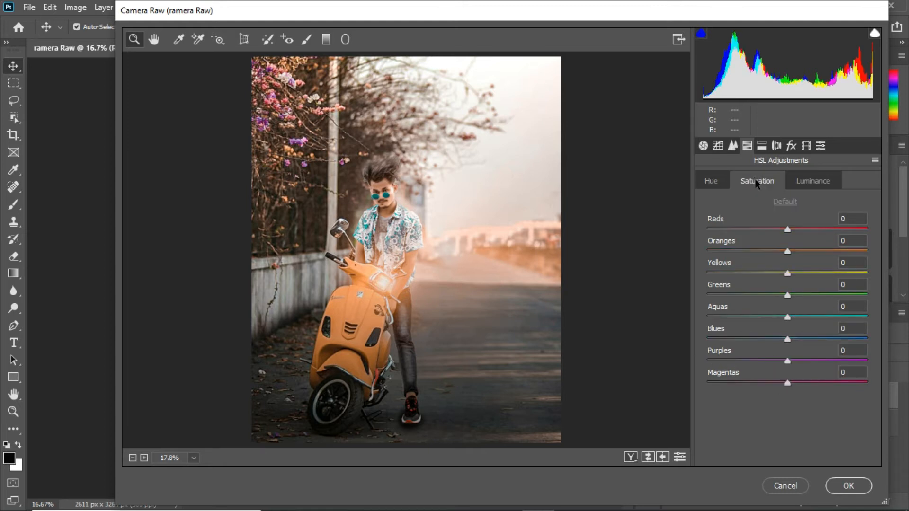
{"action": "left_click_drag", "start_coordinate": [788, 362], "coordinate": [695, 362]}
{"action": "left_click_drag", "start_coordinate": [788, 383], "coordinate": [689, 386]}
{"action": "left_click_drag", "start_coordinate": [788, 339], "coordinate": [807, 341]}
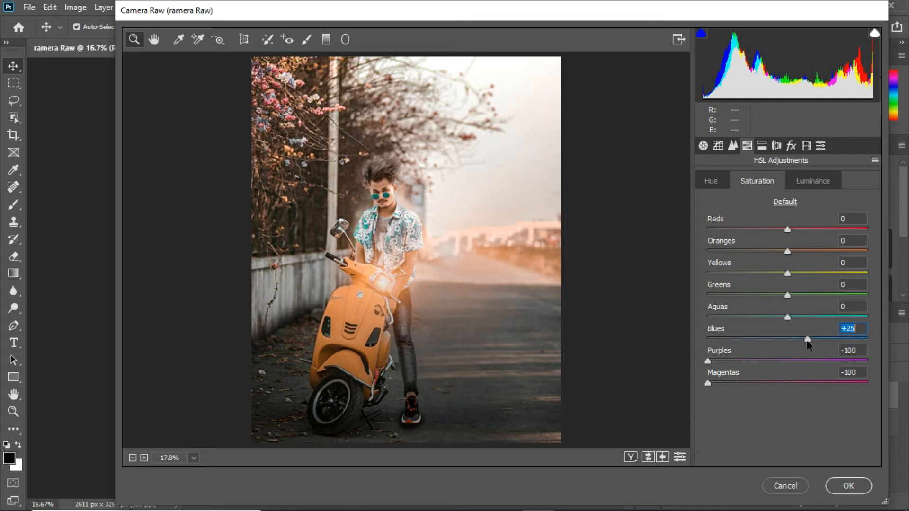
{"action": "left_click_drag", "start_coordinate": [788, 296], "coordinate": [689, 300]}
{"action": "mouse_move", "coordinate": [787, 274]}
{"action": "left_mouse_down"}
{"action": "mouse_move", "coordinate": [716, 274]}
{"action": "mouse_move", "coordinate": [795, 284]}
{"action": "left_mouse_up"}
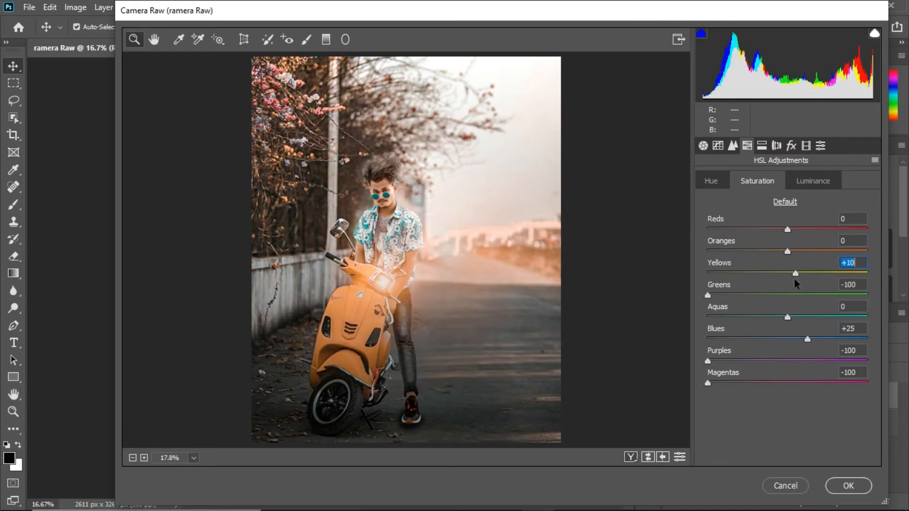
{"action": "mouse_move", "coordinate": [787, 251]}
{"action": "left_mouse_down"}
{"action": "mouse_move", "coordinate": [803, 254]}
{"action": "mouse_move", "coordinate": [792, 251]}
{"action": "mouse_move", "coordinate": [791, 234]}
{"action": "left_mouse_up"}
{"action": "left_click", "coordinate": [787, 229]}
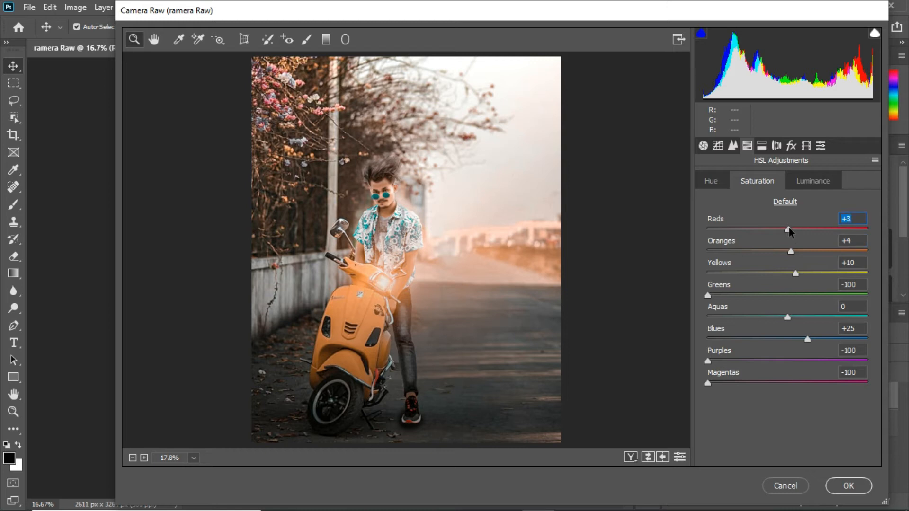
- Set the HSL luminance of Purples to +38, Magentas to +46, Yellows to +17, Oranges to +15 and Reds to +4
{"action": "left_click", "coordinate": [813, 181]}
{"action": "left_click_drag", "start_coordinate": [788, 361], "coordinate": [670, 367]}
{"action": "left_click", "coordinate": [786, 383]}
{"action": "left_click_drag", "start_coordinate": [786, 387], "coordinate": [651, 380]}
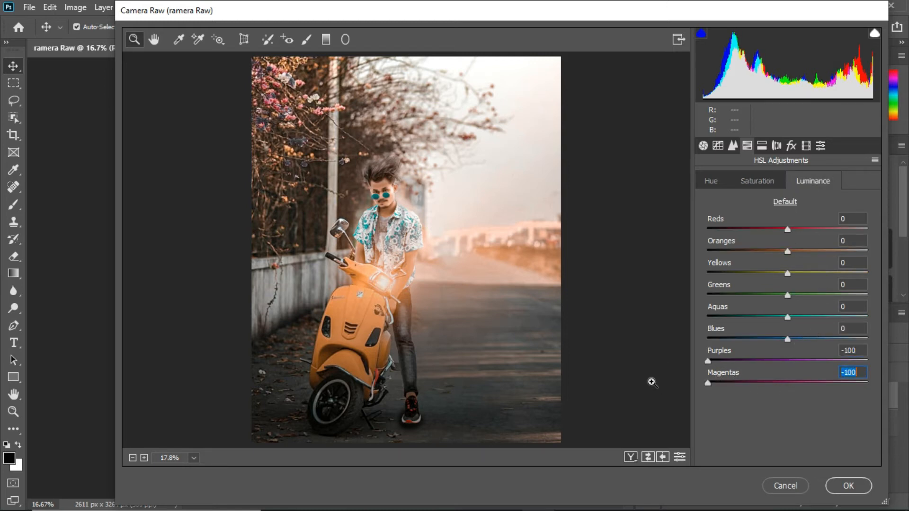
{"action": "left_click_drag", "start_coordinate": [723, 382], "coordinate": [814, 383]}
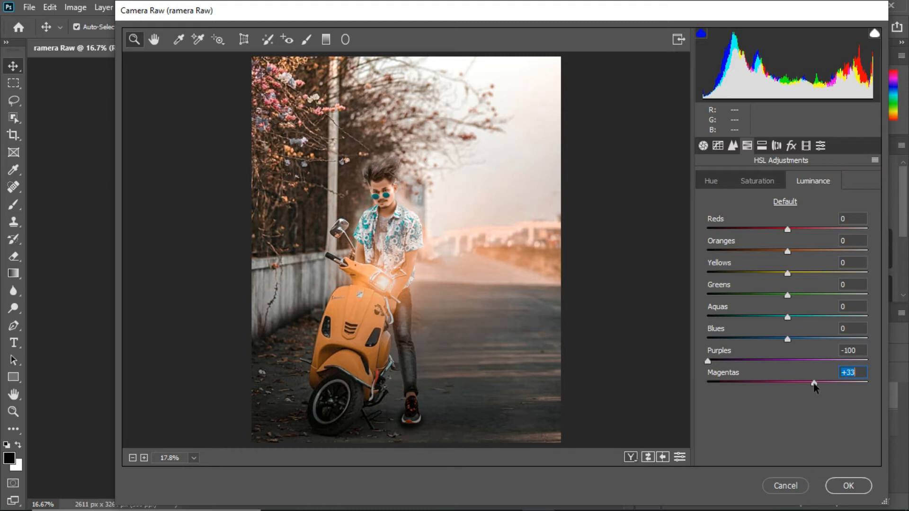
{"action": "left_click_drag", "start_coordinate": [708, 361], "coordinate": [824, 385]}
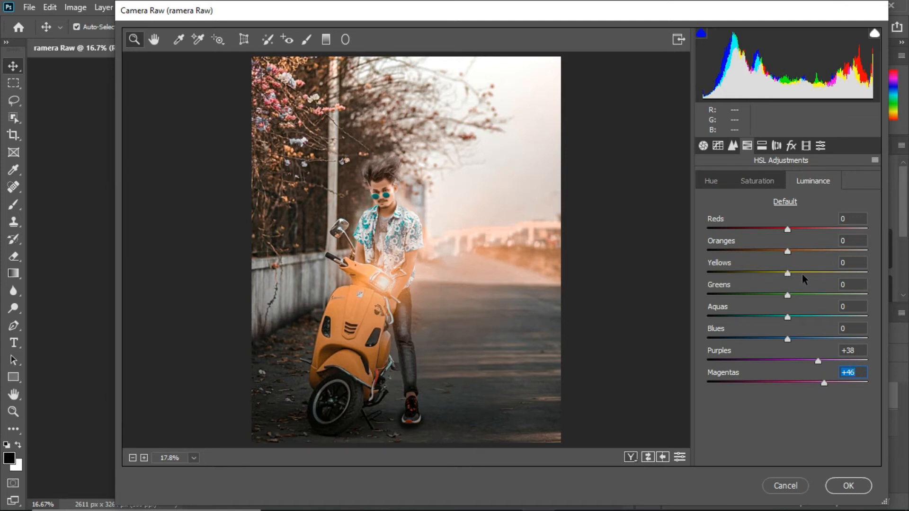
{"action": "left_click_drag", "start_coordinate": [788, 274], "coordinate": [805, 253]}
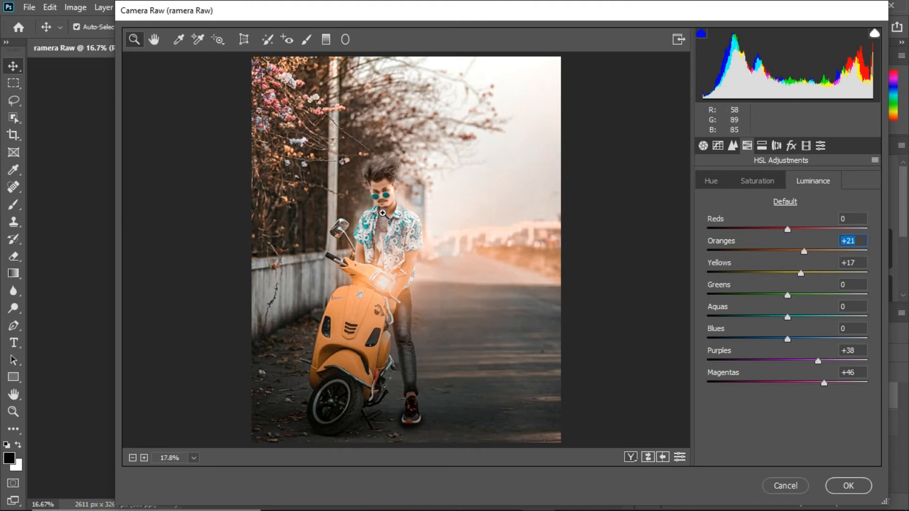
{"action": "left_click_drag", "start_coordinate": [804, 251], "coordinate": [791, 229]}
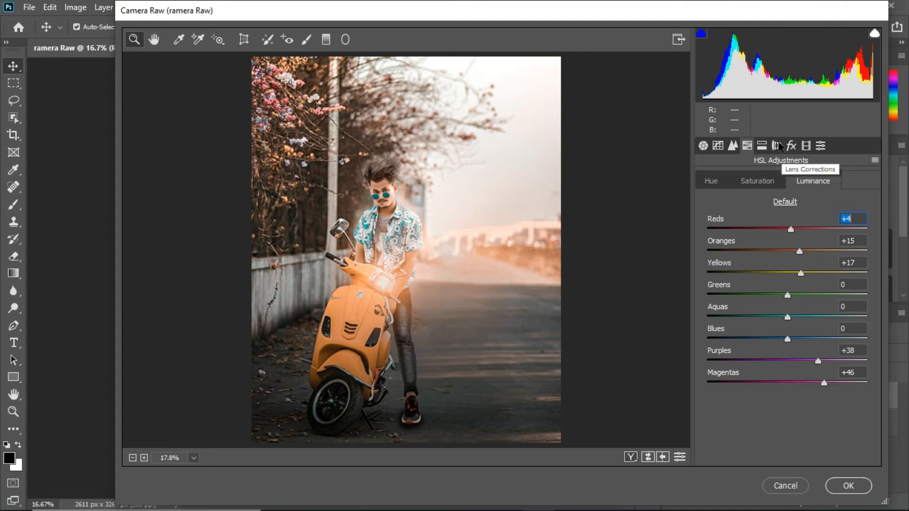
- Set post-crop vignetting to Amount -30, Midpoint 41 and Roundness -8, and lens vignetting to Amount -81 and Midpoint 34
{"action": "left_click", "coordinate": [791, 147]}
{"action": "left_click_drag", "start_coordinate": [788, 320], "coordinate": [778, 366]}
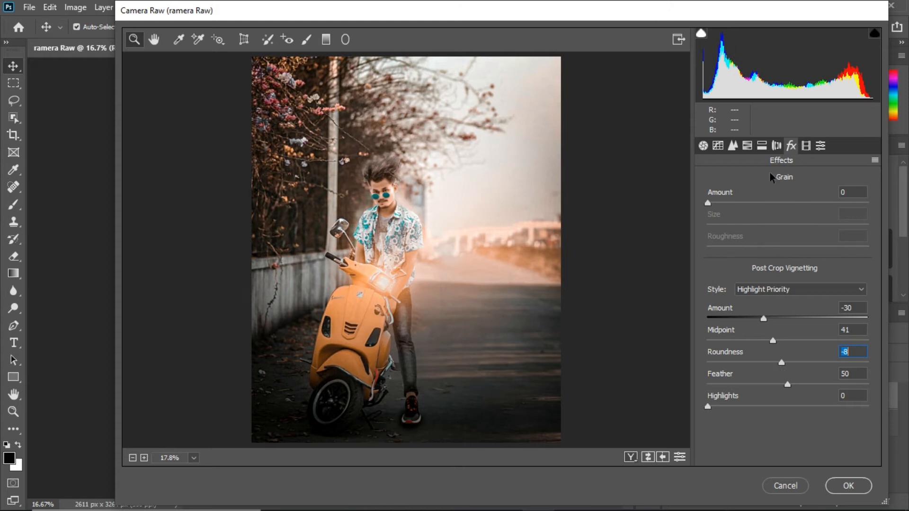
{"action": "left_click", "coordinate": [777, 146]}
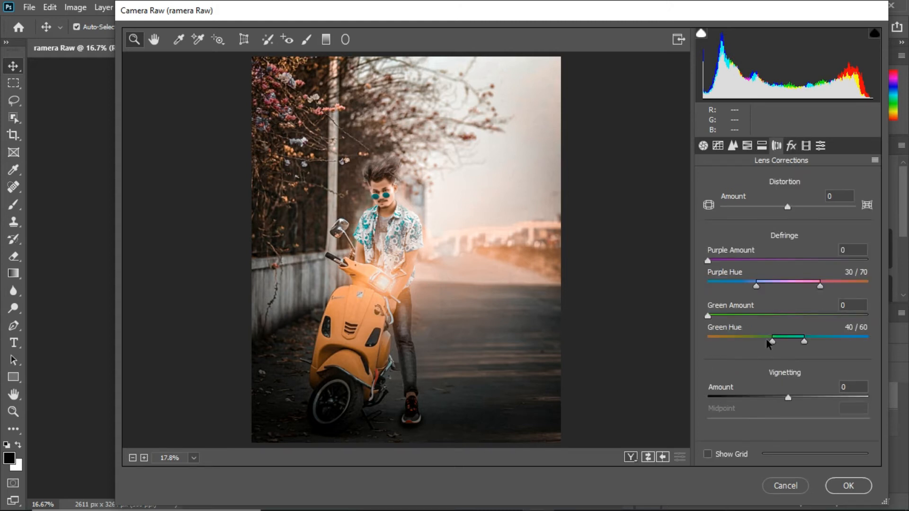
{"action": "left_click_drag", "start_coordinate": [788, 400], "coordinate": [727, 407]}
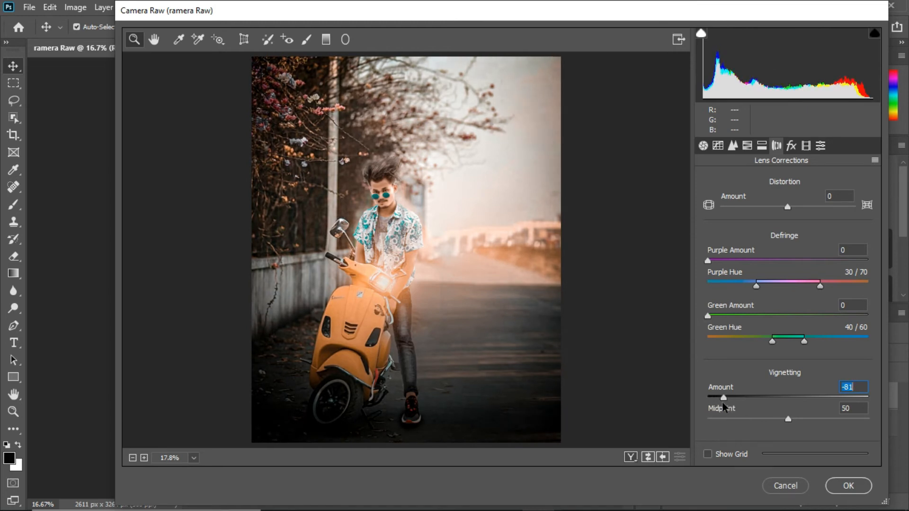
{"action": "left_click_drag", "start_coordinate": [793, 420], "coordinate": [763, 427]}
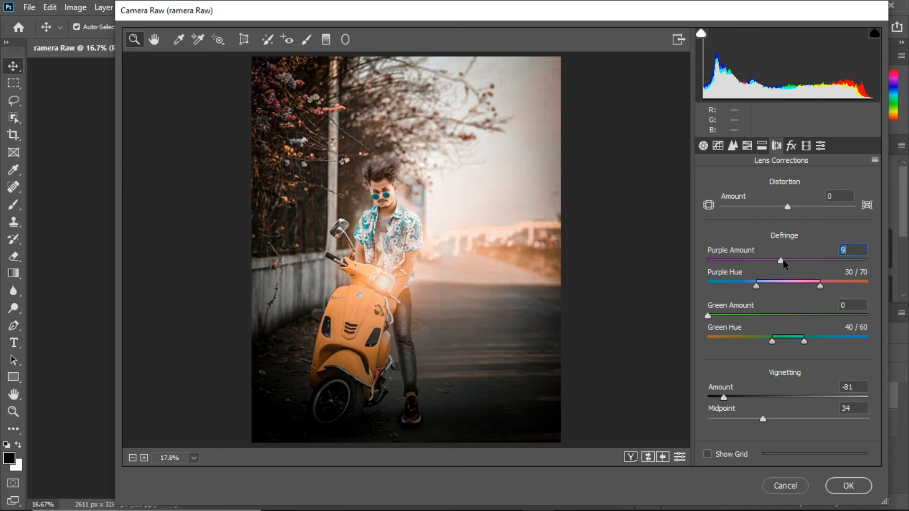
- Leave lens distortion at 0 and set the parametric tone curve to Highlights +15, Lights +13, Darks -13 and Shadows +6
{"action": "mouse_move", "coordinate": [788, 210]}
{"action": "left_mouse_down"}
{"action": "mouse_move", "coordinate": [768, 211]}
{"action": "mouse_move", "coordinate": [789, 214]}
{"action": "left_mouse_up"}
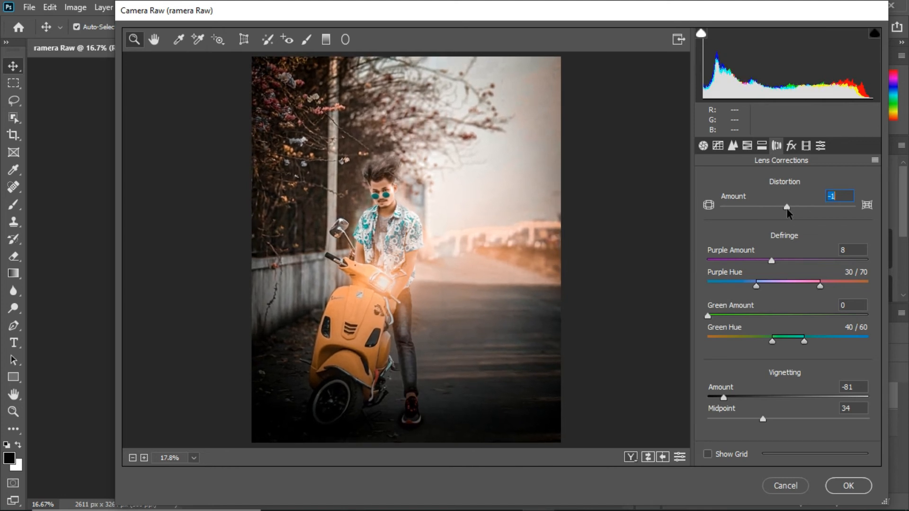
{"action": "left_click_drag", "start_coordinate": [788, 212], "coordinate": [789, 212]}
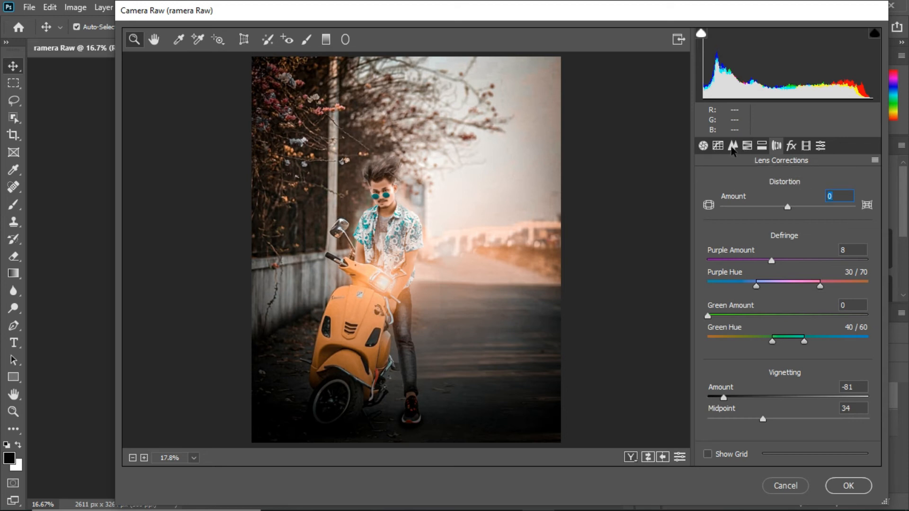
{"action": "left_click", "coordinate": [718, 146]}
{"action": "left_click_drag", "start_coordinate": [784, 396], "coordinate": [789, 465]}
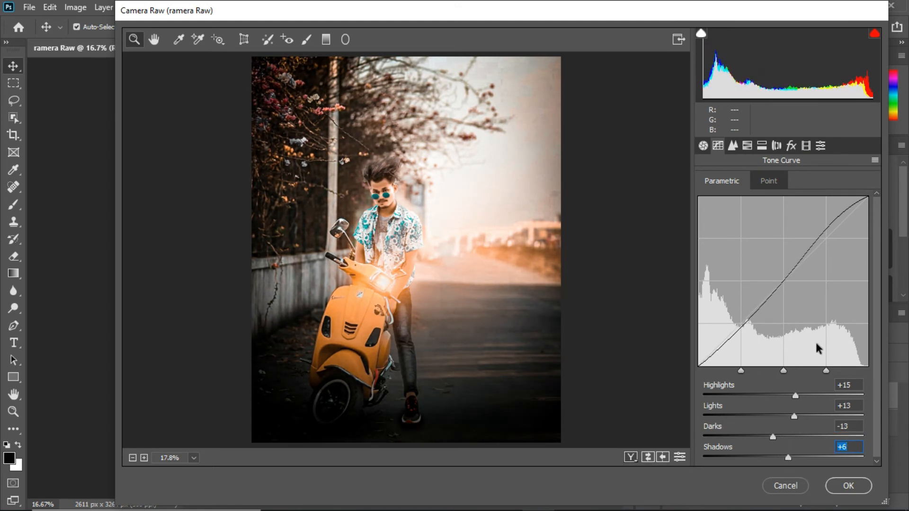
- Readjust the amount of the post-crop vignetting
{"action": "left_click", "coordinate": [791, 145]}
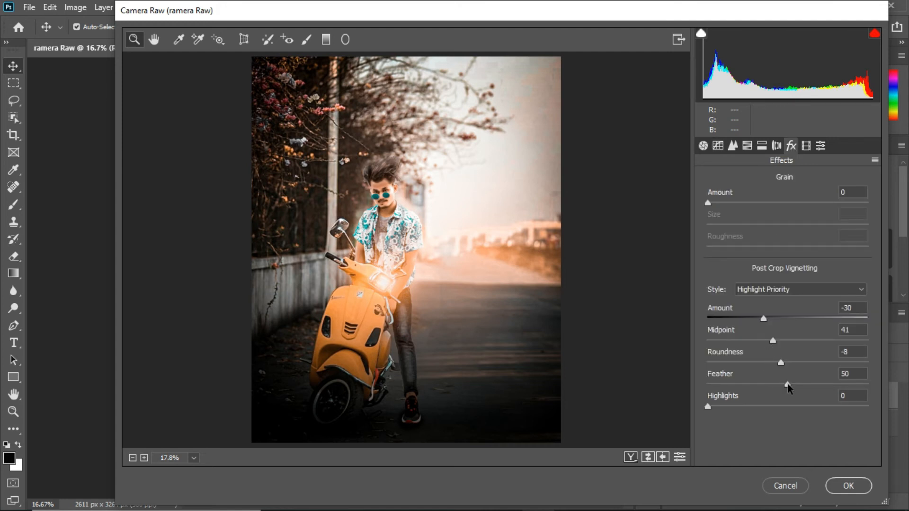
{"action": "left_click_drag", "start_coordinate": [764, 319], "coordinate": [777, 334]}
- Fine-tune the basic adjustments with Exposure -0.05, Vibrance +18 and Tint +6, keeping Temperature at +2
{"action": "left_click", "coordinate": [703, 145]}
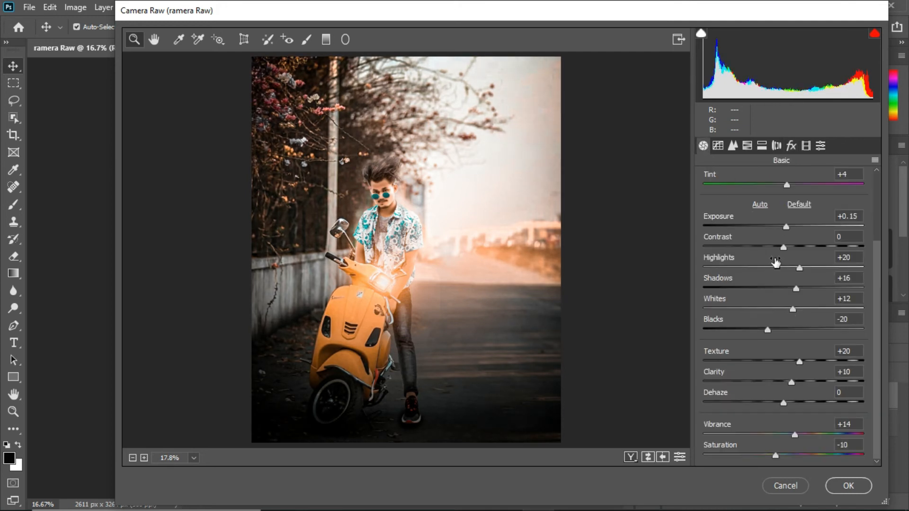
{"action": "left_click_drag", "start_coordinate": [786, 228], "coordinate": [784, 229]}
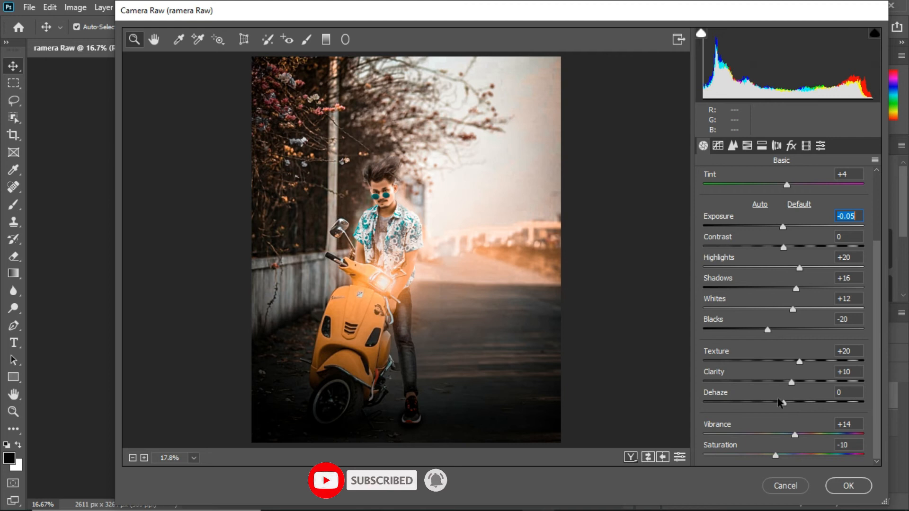
{"action": "left_click_drag", "start_coordinate": [795, 440], "coordinate": [799, 442]}
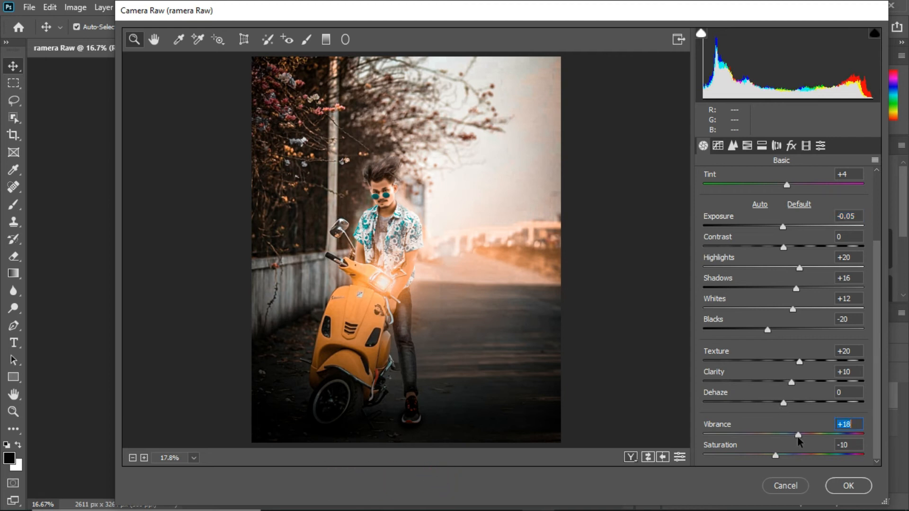
{"action": "scroll", "coordinate": [753, 252], "scroll_direction": "up", "scroll_amount": 3}
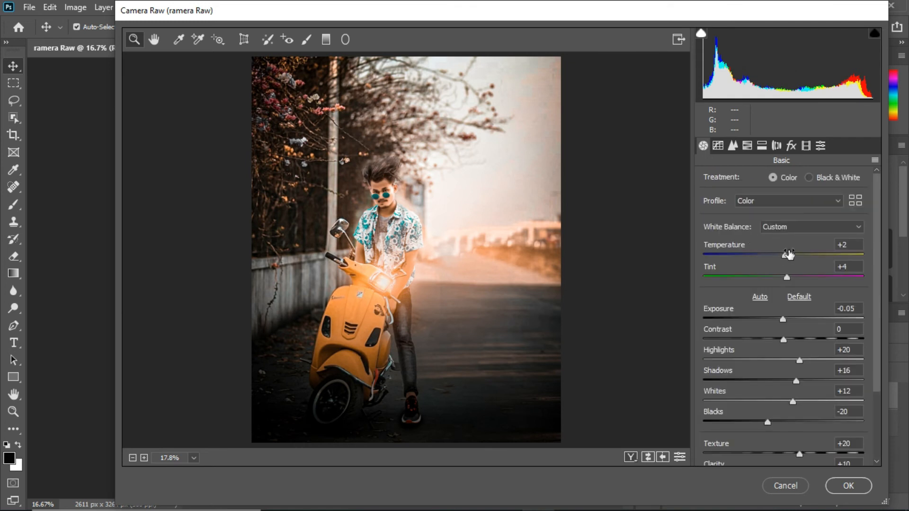
{"action": "left_click_drag", "start_coordinate": [779, 282], "coordinate": [792, 288]}
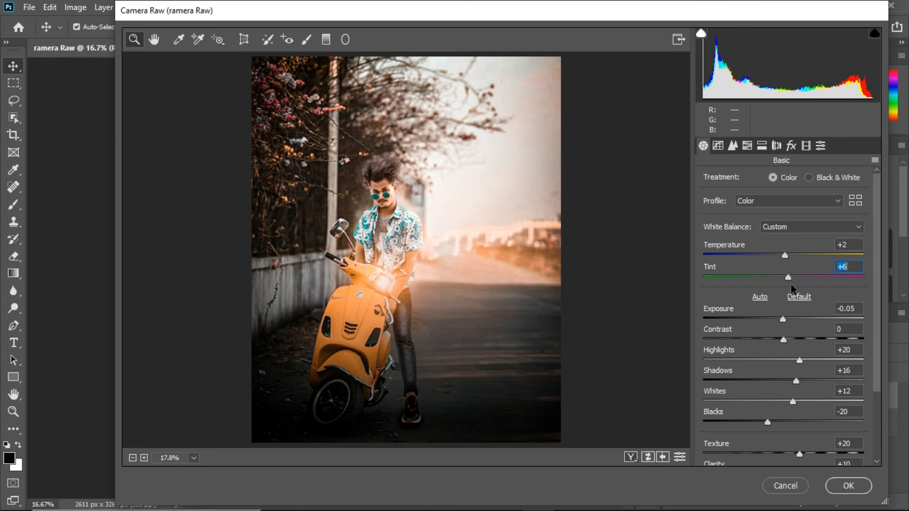
{"action": "left_click_drag", "start_coordinate": [787, 255], "coordinate": [786, 260]}
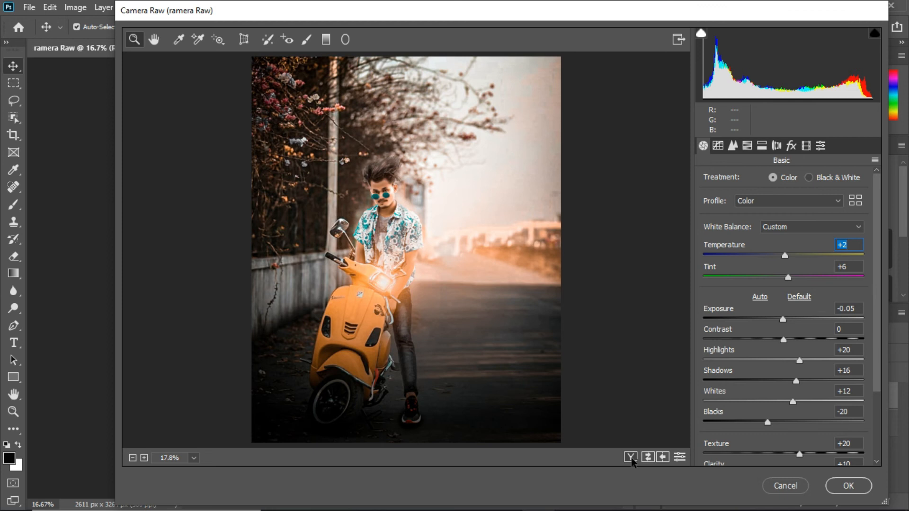
- Compare the portrait before and after grading in the side-by-side and split views, including a closer look at the rider and scooter
{"action": "left_click", "coordinate": [631, 457]}
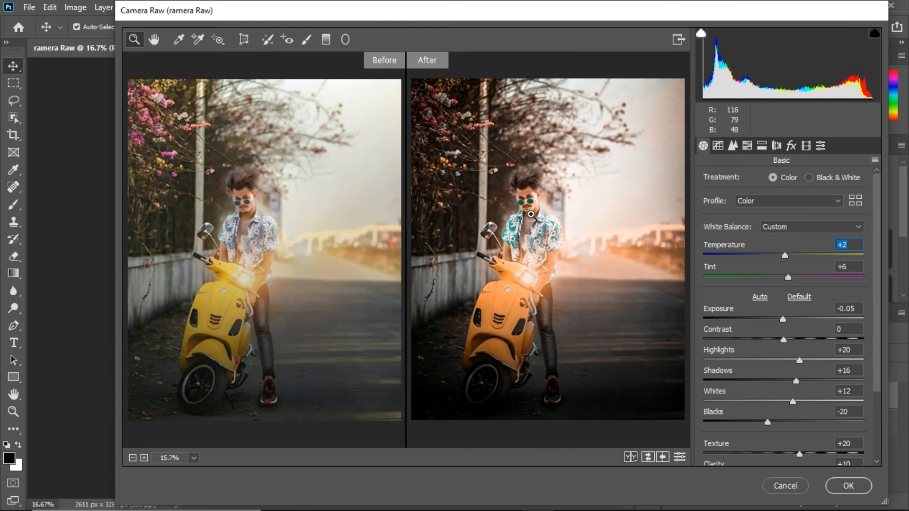
{"action": "left_click", "coordinate": [530, 214]}
{"action": "scroll", "coordinate": [235, 254], "scroll_direction": "down", "scroll_amount": 2}
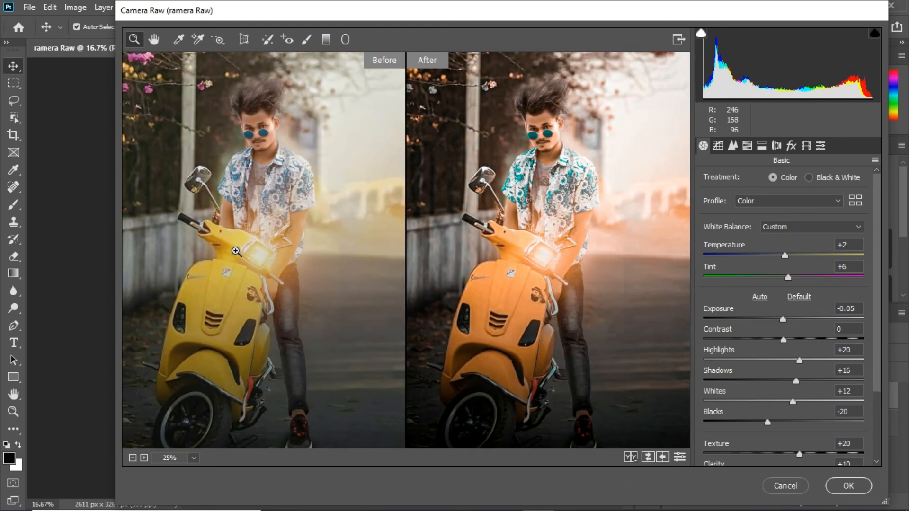
{"action": "scroll", "coordinate": [236, 252], "scroll_direction": "up", "scroll_amount": 2}
{"action": "key", "text": "ctrl+0"}
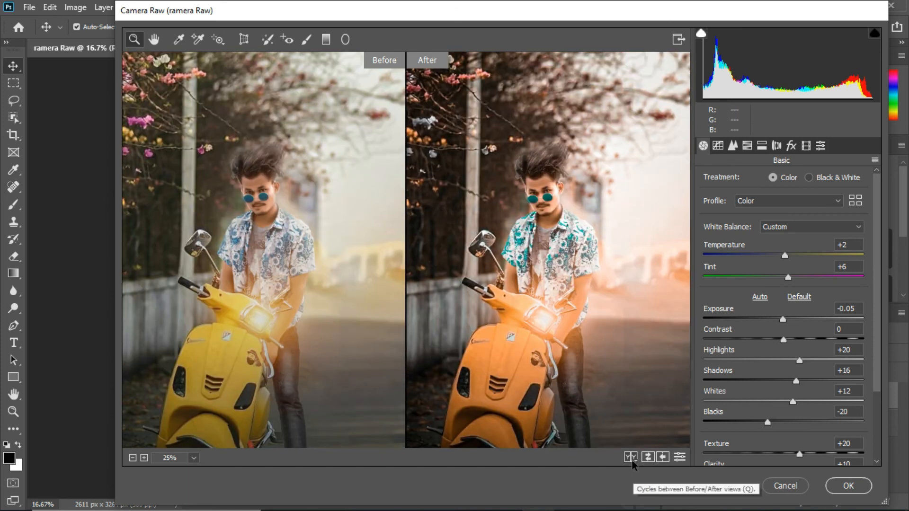
{"action": "left_click", "coordinate": [631, 458]}
{"action": "left_click", "coordinate": [632, 459]}
{"action": "left_click", "coordinate": [632, 459]}
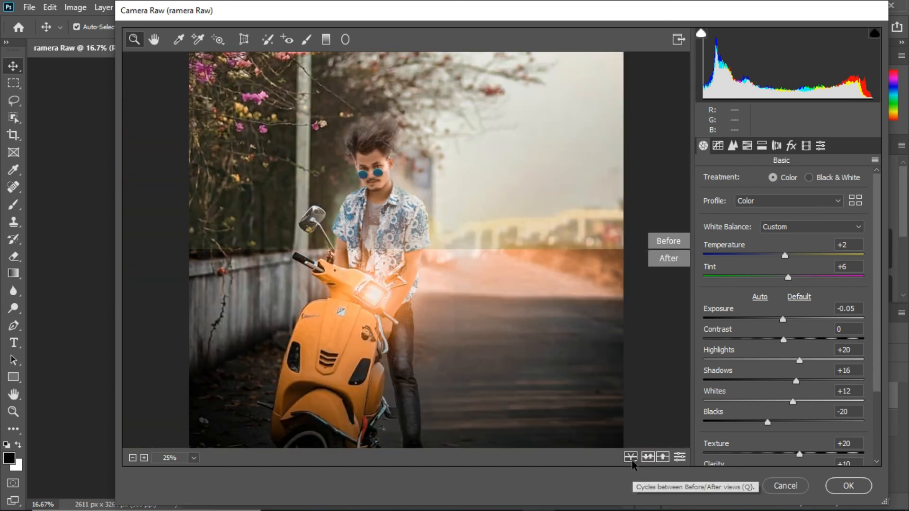
{"action": "left_click", "coordinate": [631, 457]}
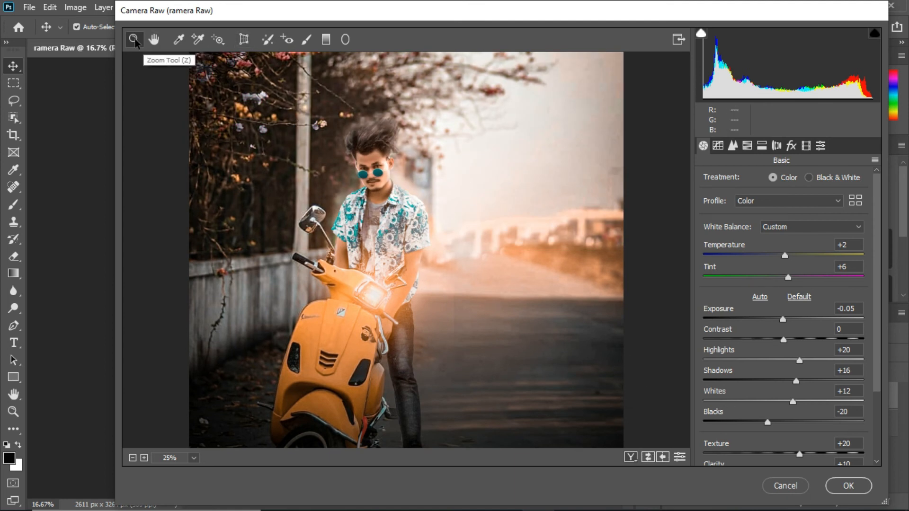
- Examine the graded portrait at several magnifications, focusing on the rider's face, shirt and scooter
{"action": "right_click", "coordinate": [384, 196]}
{"action": "left_click", "coordinate": [384, 196]}
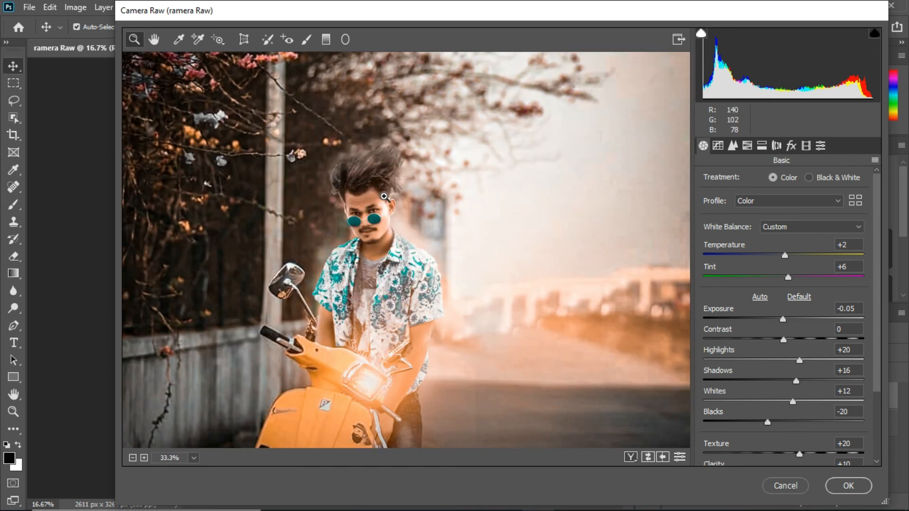
{"action": "left_click", "coordinate": [385, 208], "text": "alt"}
{"action": "left_click", "coordinate": [386, 213], "text": "alt"}
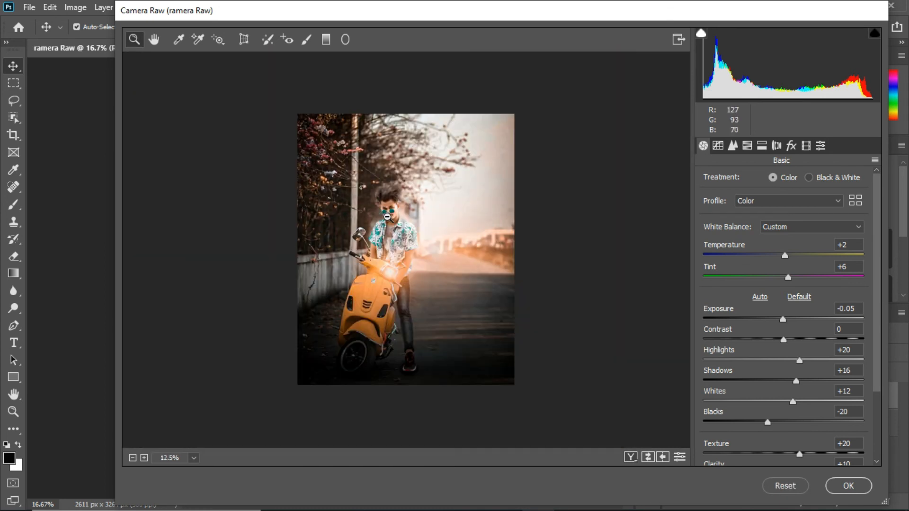
{"action": "left_click", "coordinate": [389, 222]}
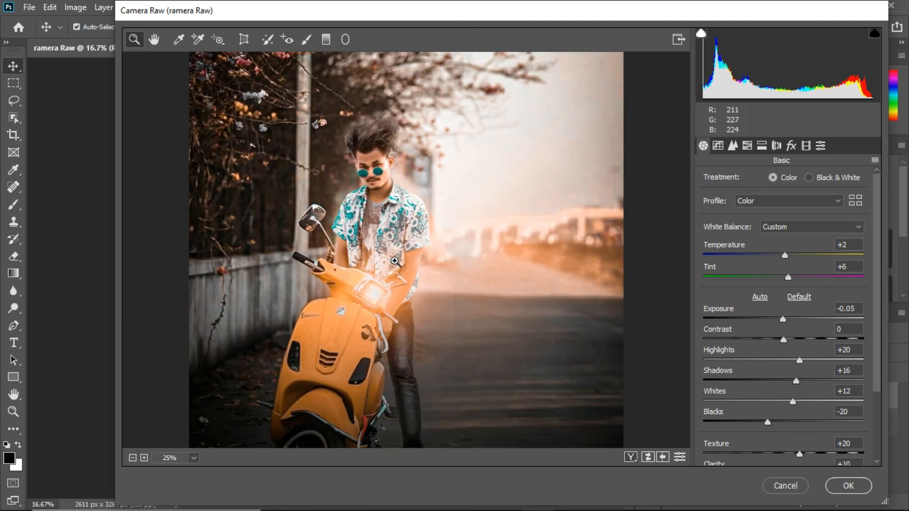
{"action": "scroll", "coordinate": [395, 266], "scroll_direction": "up", "scroll_amount": 3}
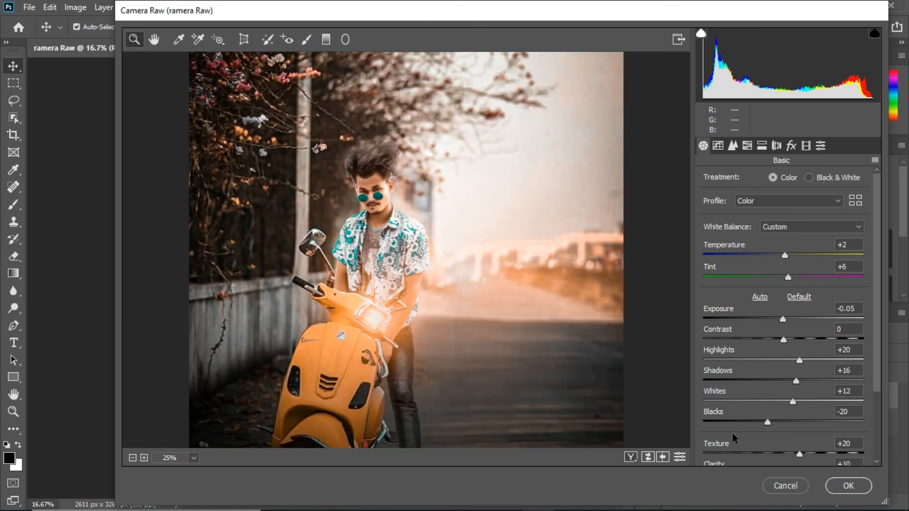
- Apply the Camera Raw adjustments to the RAW layer and save the document
{"action": "left_click", "coordinate": [849, 486]}
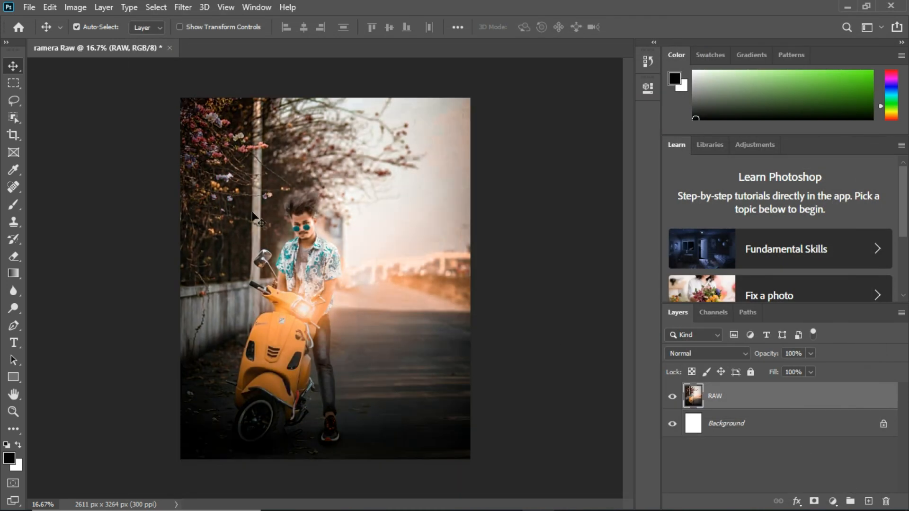
{"action": "left_click", "coordinate": [30, 7]}
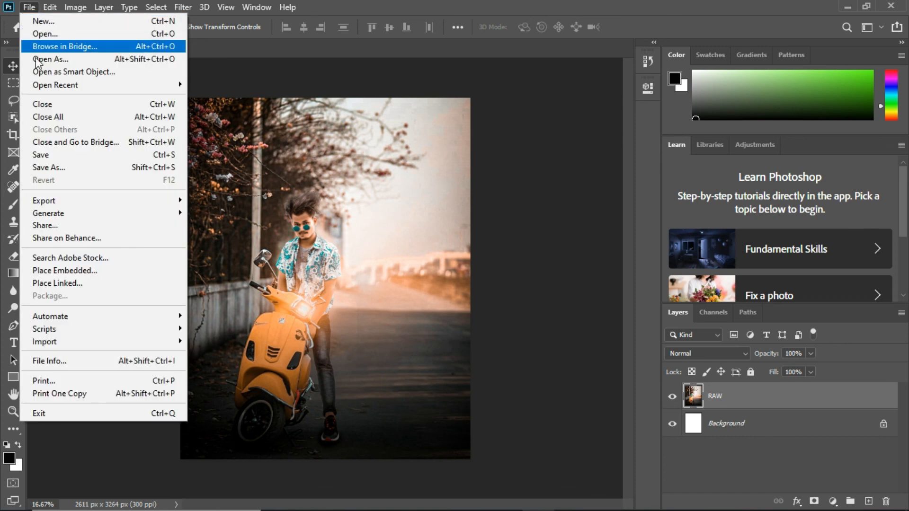
{"action": "left_click", "coordinate": [45, 159]}
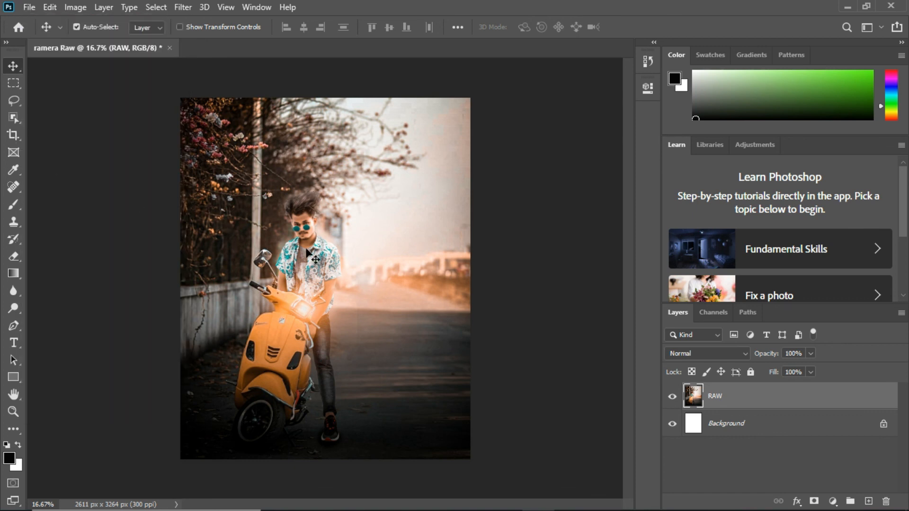